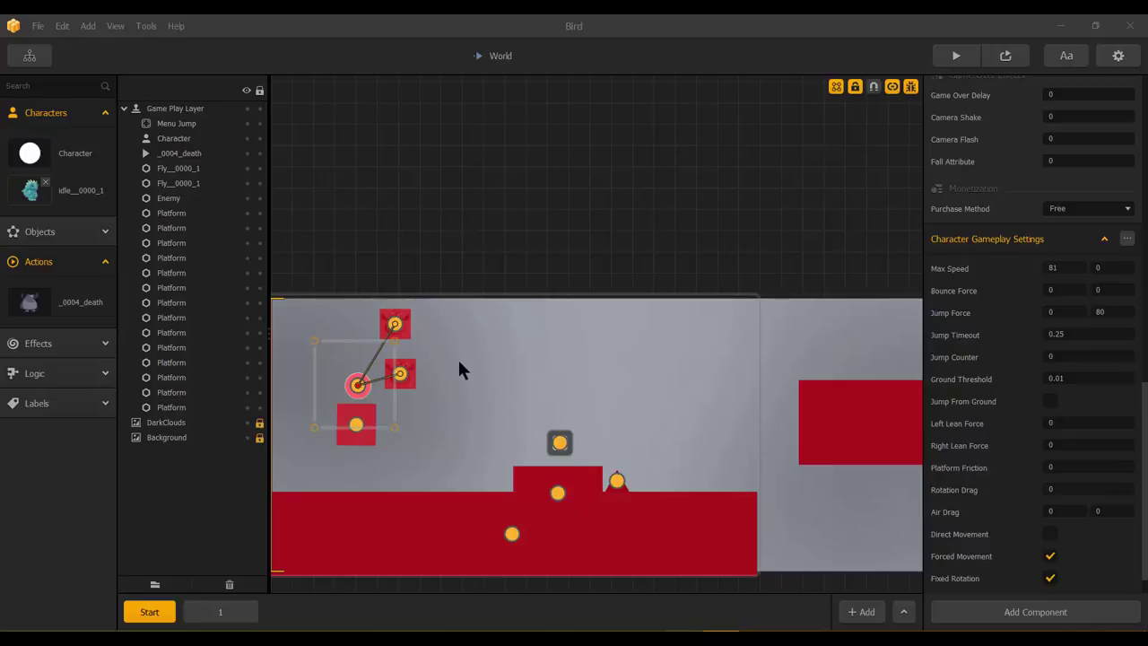
- Launch the game preview and bring its window forward to the GAME title screen
{"action": "left_click", "coordinate": [956, 55]}
{"action": "key", "text": "Escape"}
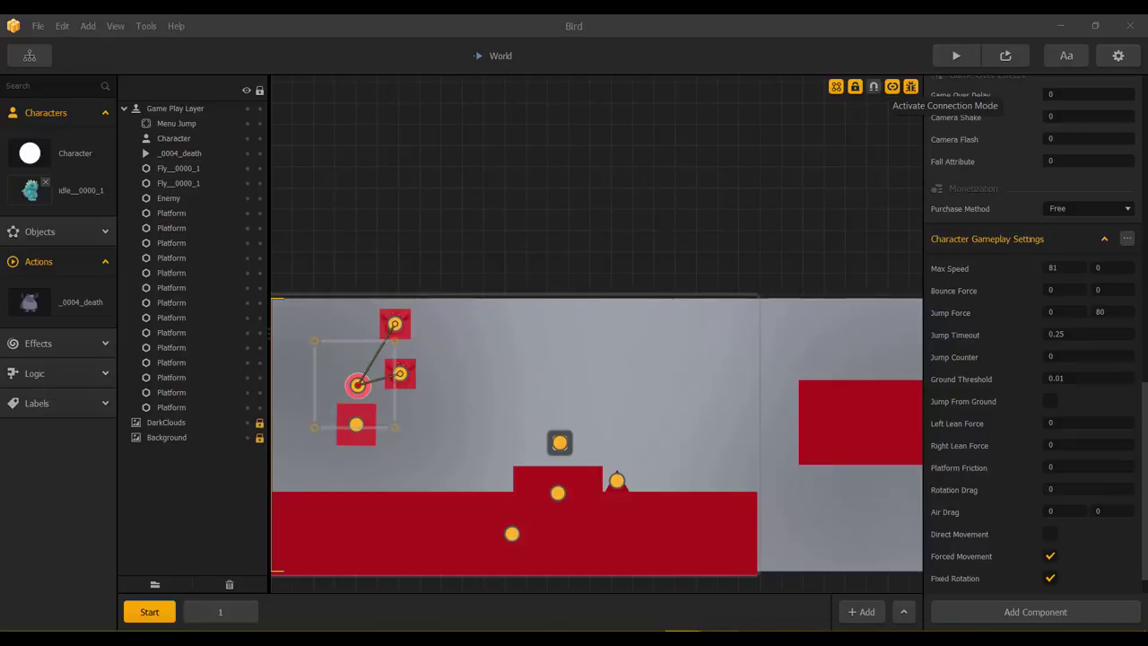
{"action": "mouse_move", "coordinate": [712, 627]}
{"action": "left_click", "coordinate": [751, 580]}
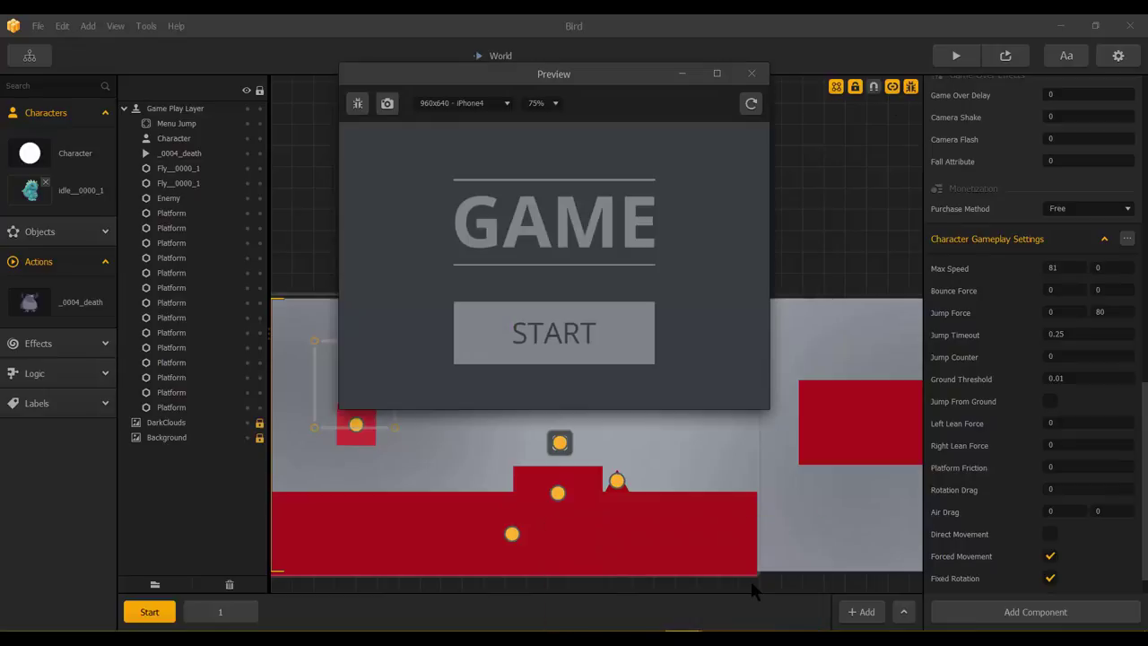
- Start the game, make the character jump three times, then close the preview
{"action": "left_click", "coordinate": [564, 342]}
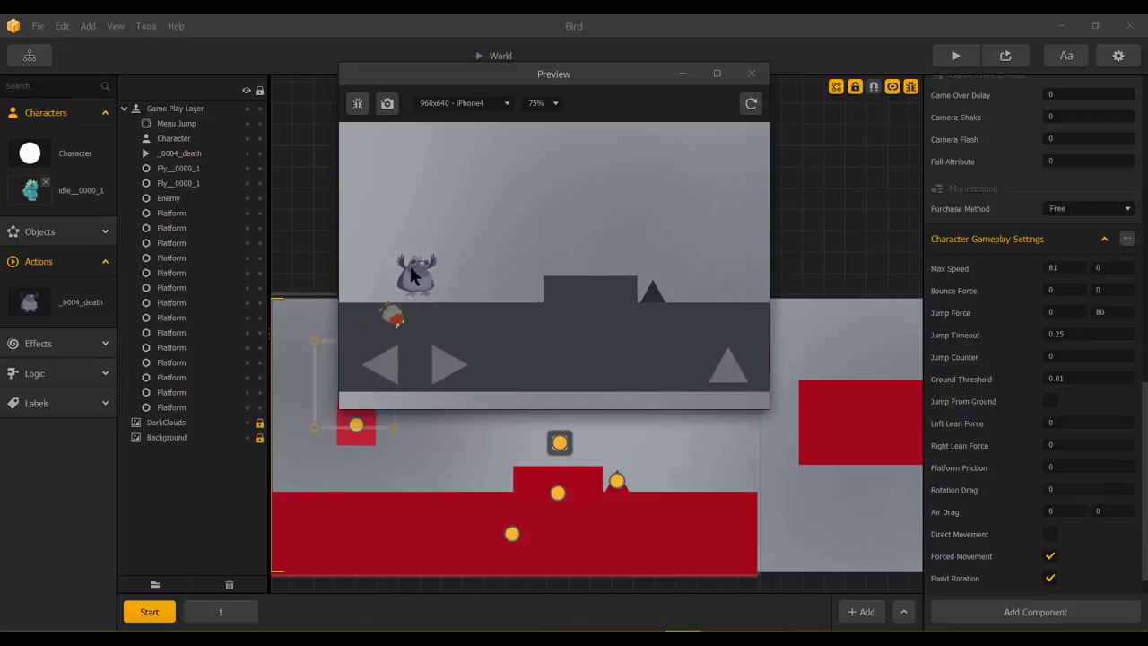
{"action": "key", "text": "Up"}
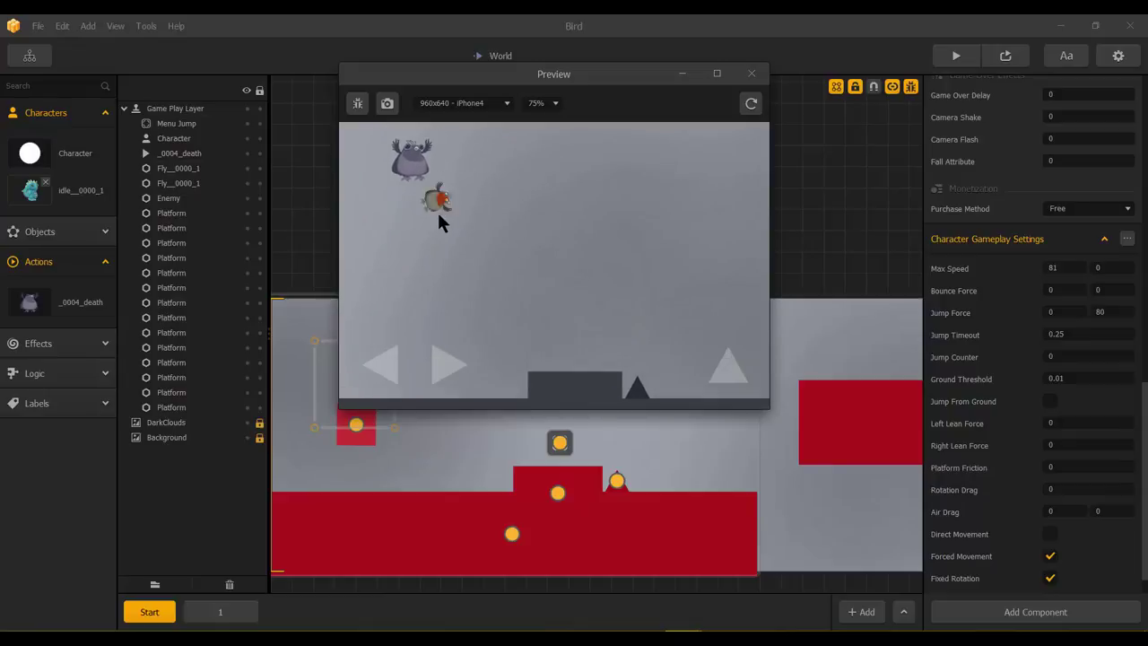
{"action": "key", "text": "Up"}
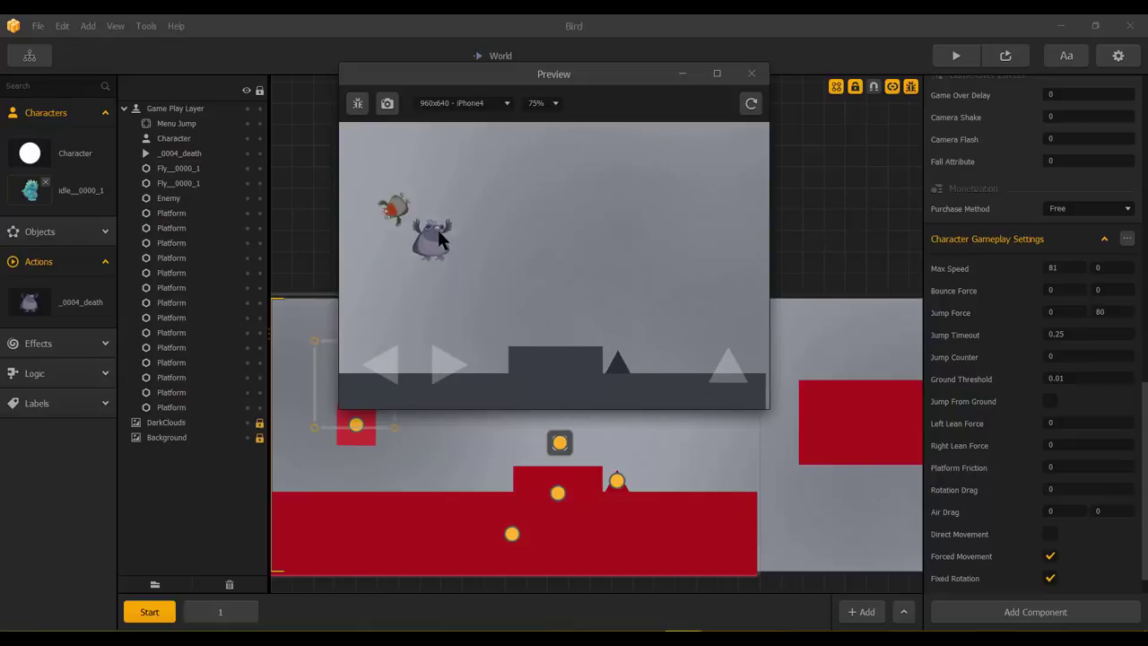
{"action": "key", "text": "Up"}
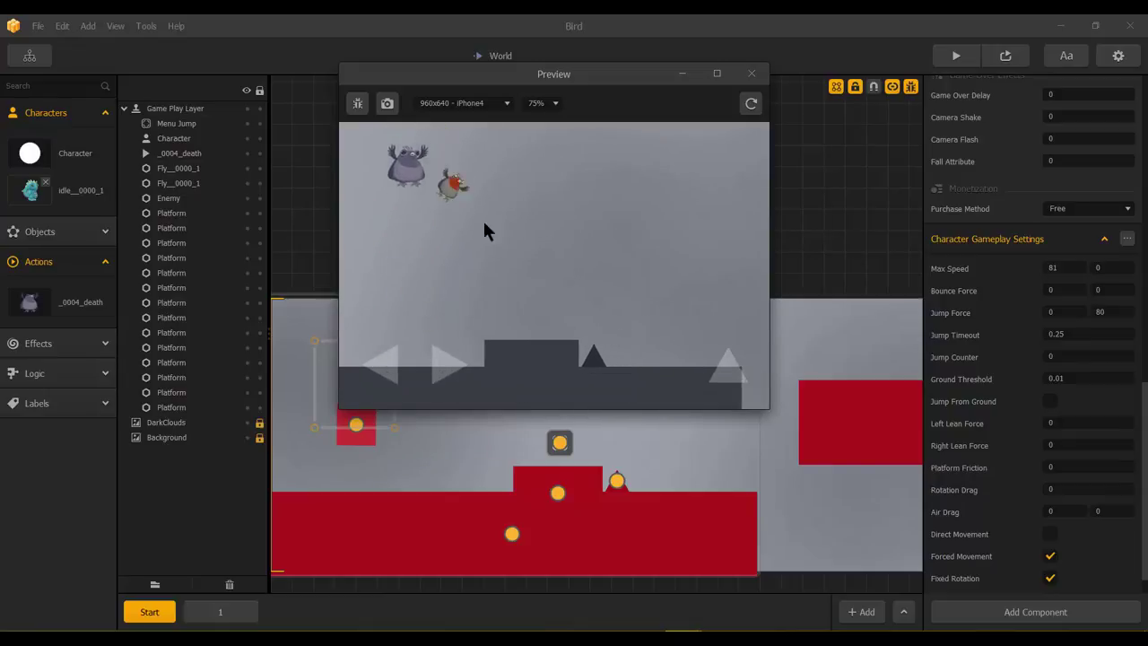
{"action": "left_click", "coordinate": [752, 74]}
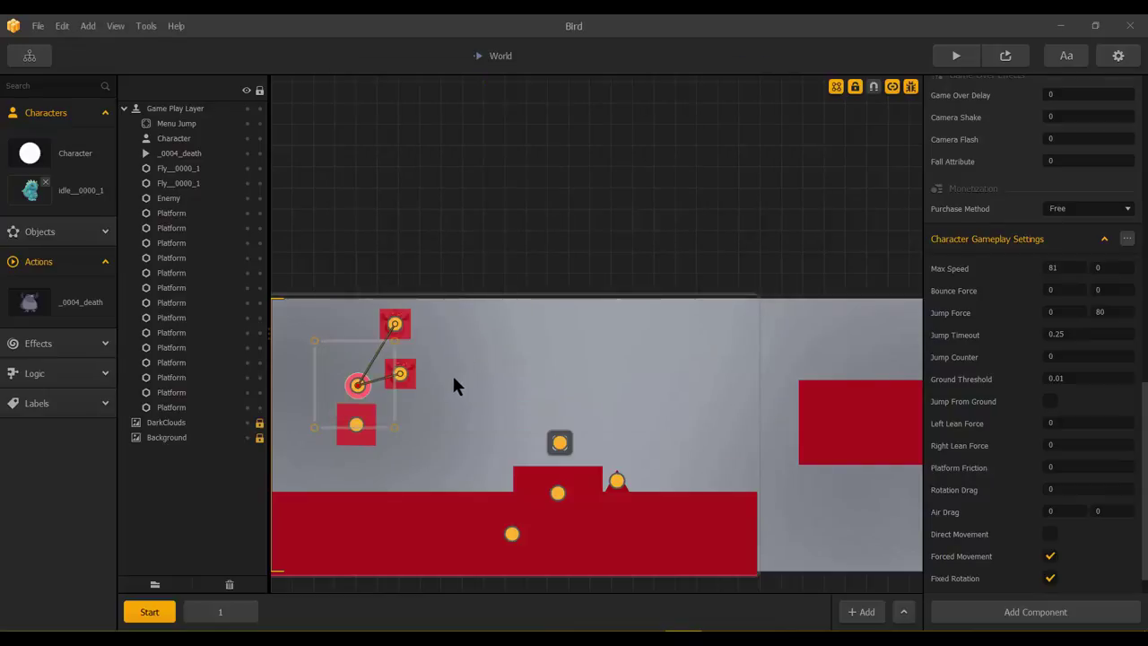
- Inspect the character's joints to the right and top squares, then expand the Objects library
{"action": "left_click", "coordinate": [430, 337]}
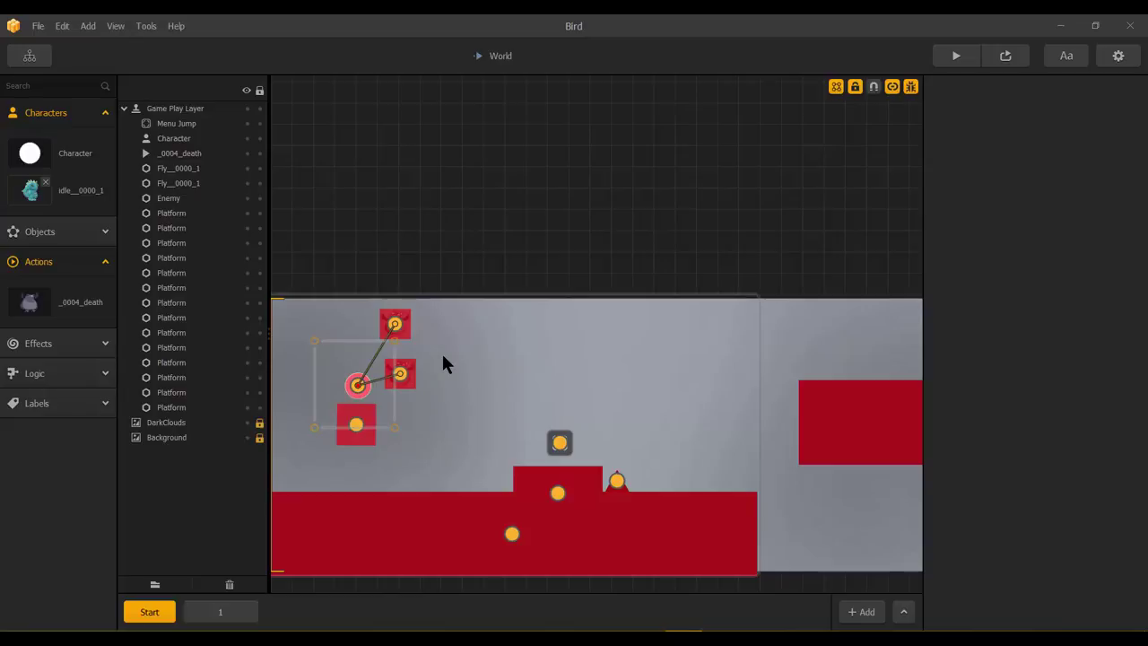
{"action": "left_click", "coordinate": [374, 380]}
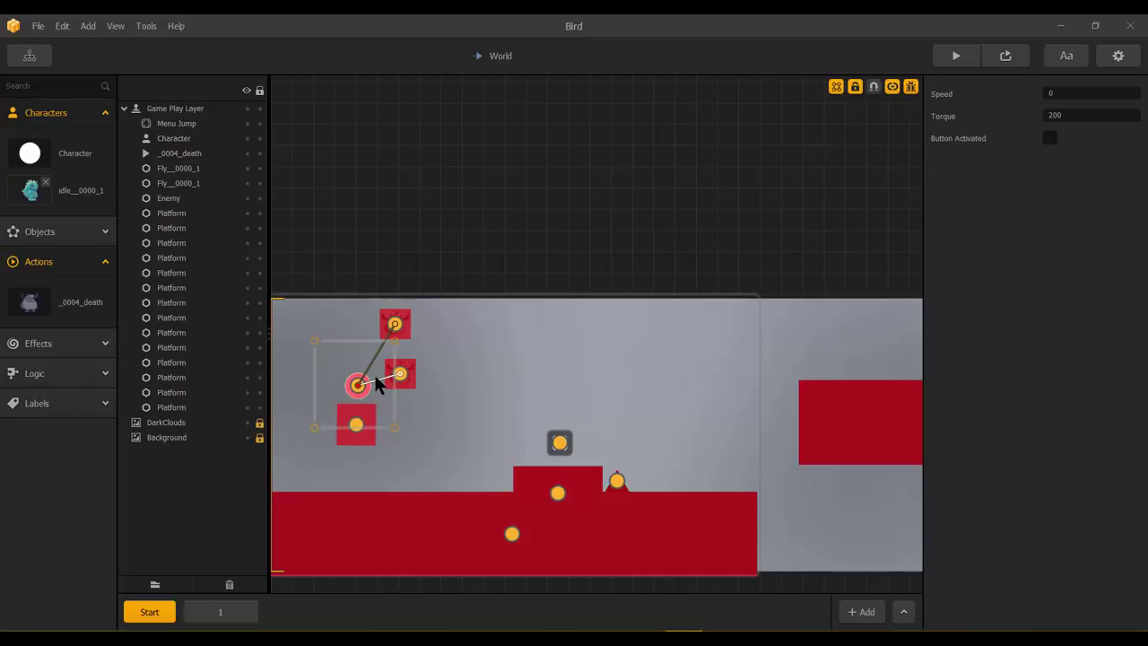
{"action": "left_click", "coordinate": [369, 370]}
{"action": "left_click", "coordinate": [445, 331]}
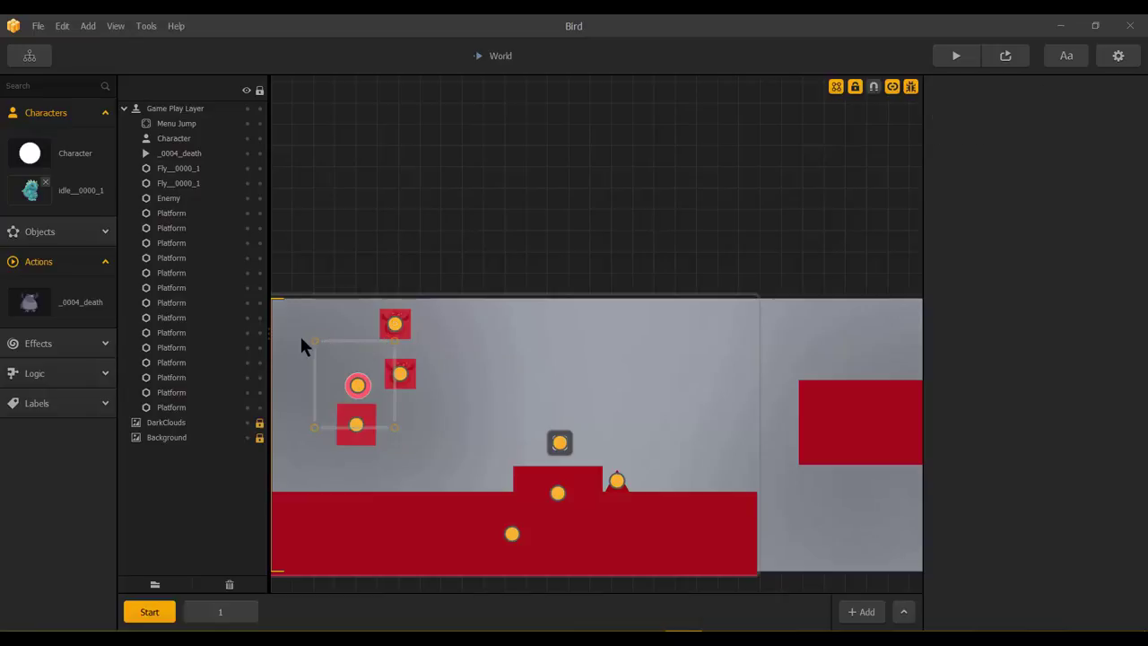
{"action": "left_click", "coordinate": [39, 309]}
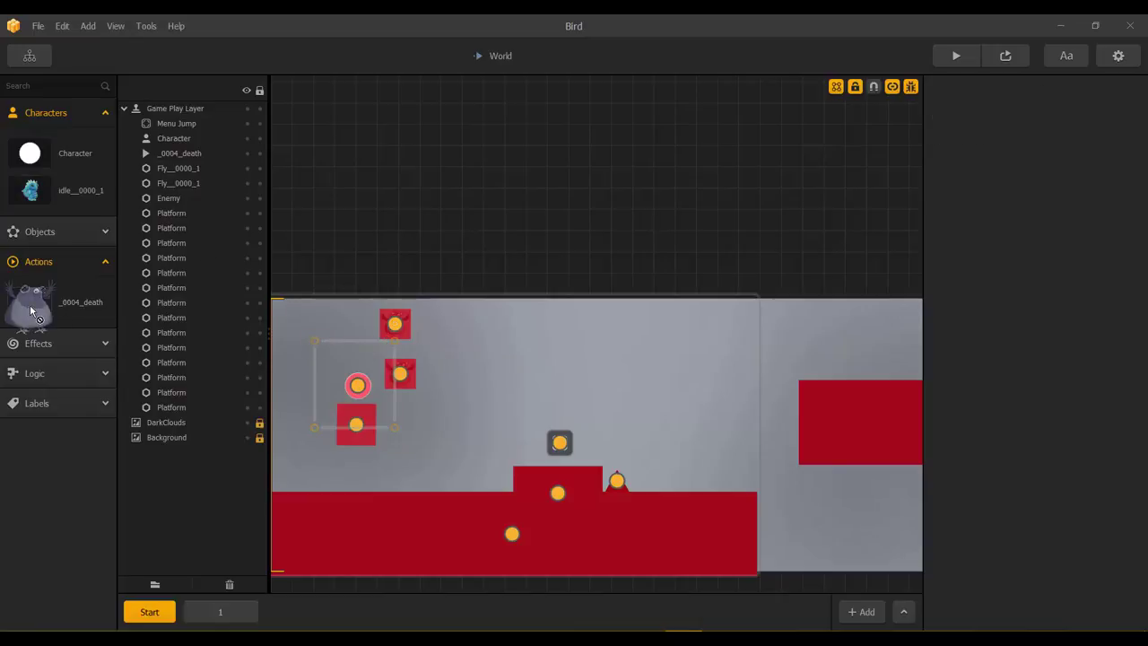
{"action": "left_click", "coordinate": [56, 235]}
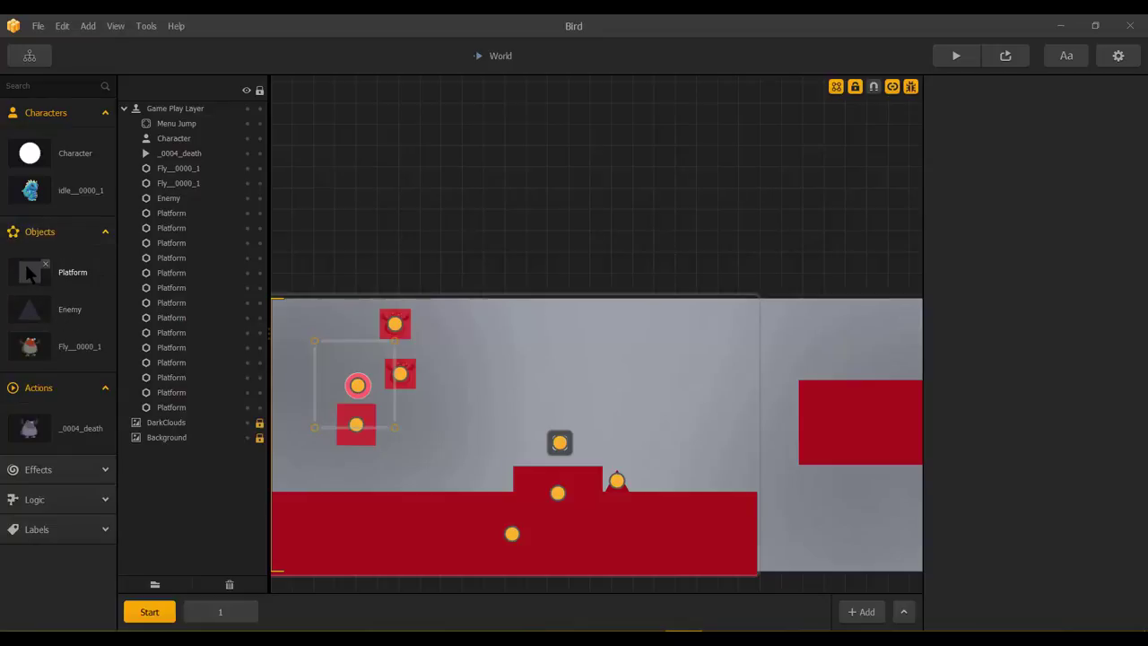
- Place a Platform at the top-left, shrink it to about a third, and joint it to the character
{"action": "left_click_drag", "start_coordinate": [27, 284], "coordinate": [333, 330]}
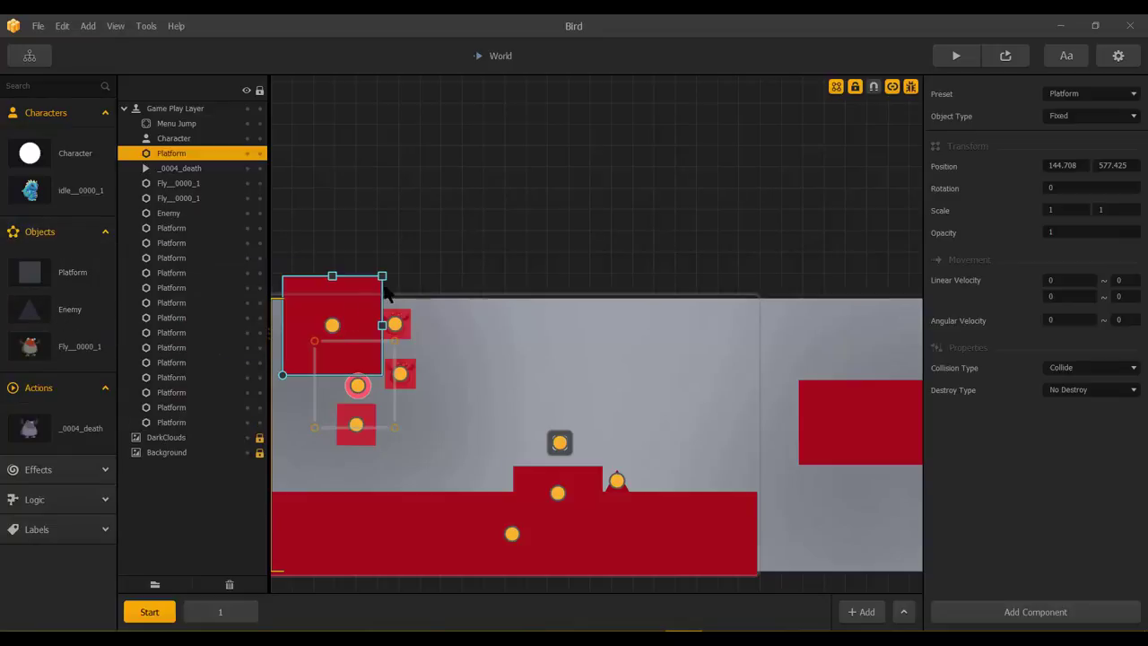
{"action": "left_click_drag", "start_coordinate": [382, 279], "coordinate": [350, 325]}
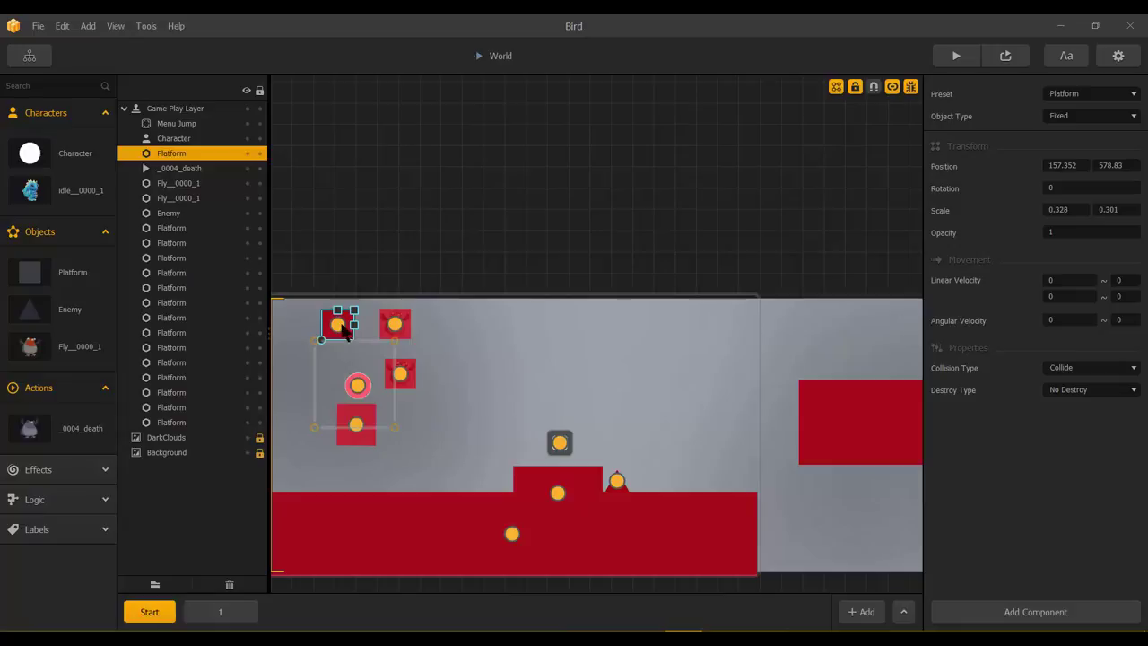
{"action": "left_click_drag", "start_coordinate": [356, 388], "coordinate": [337, 319]}
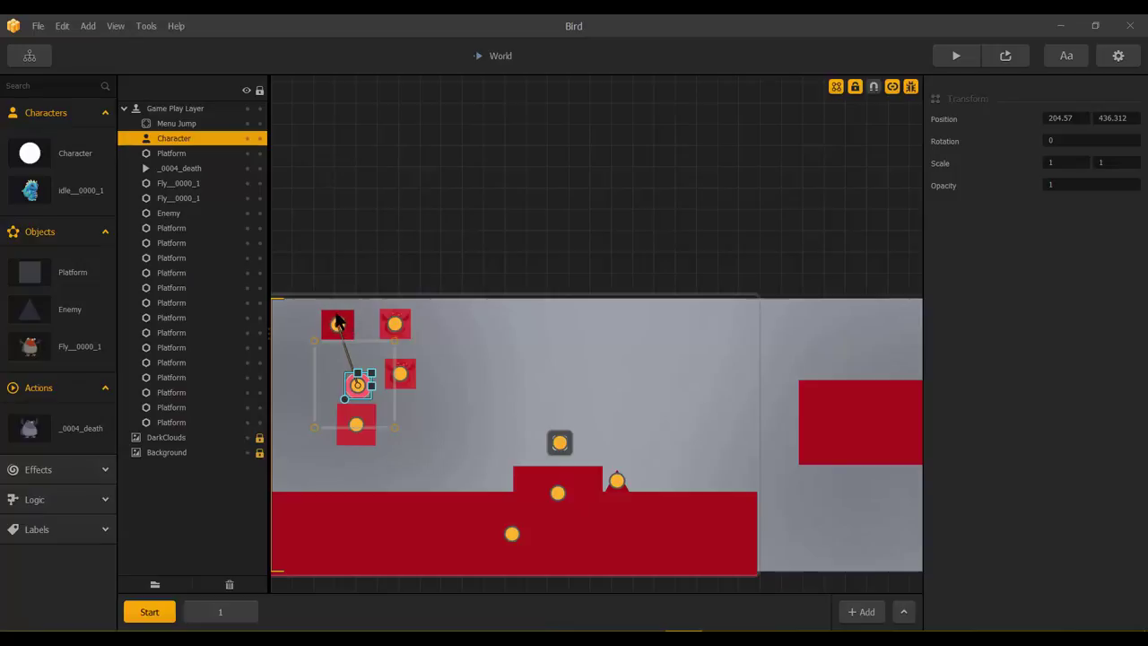
{"action": "left_click", "coordinate": [1007, 54]}
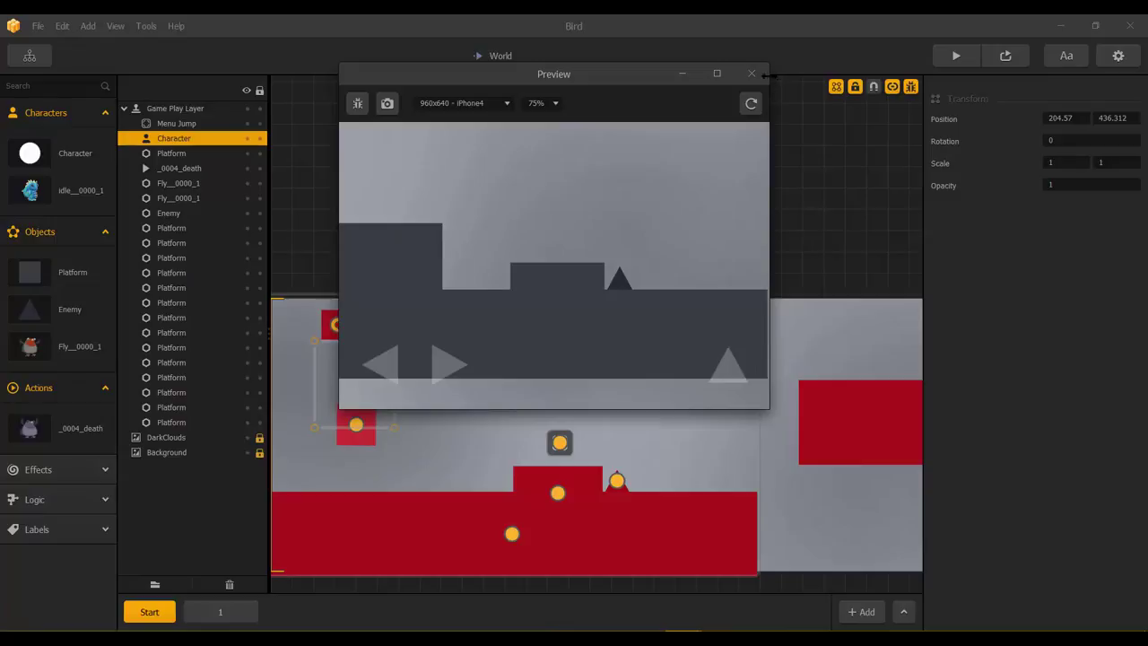
{"action": "left_click", "coordinate": [752, 72]}
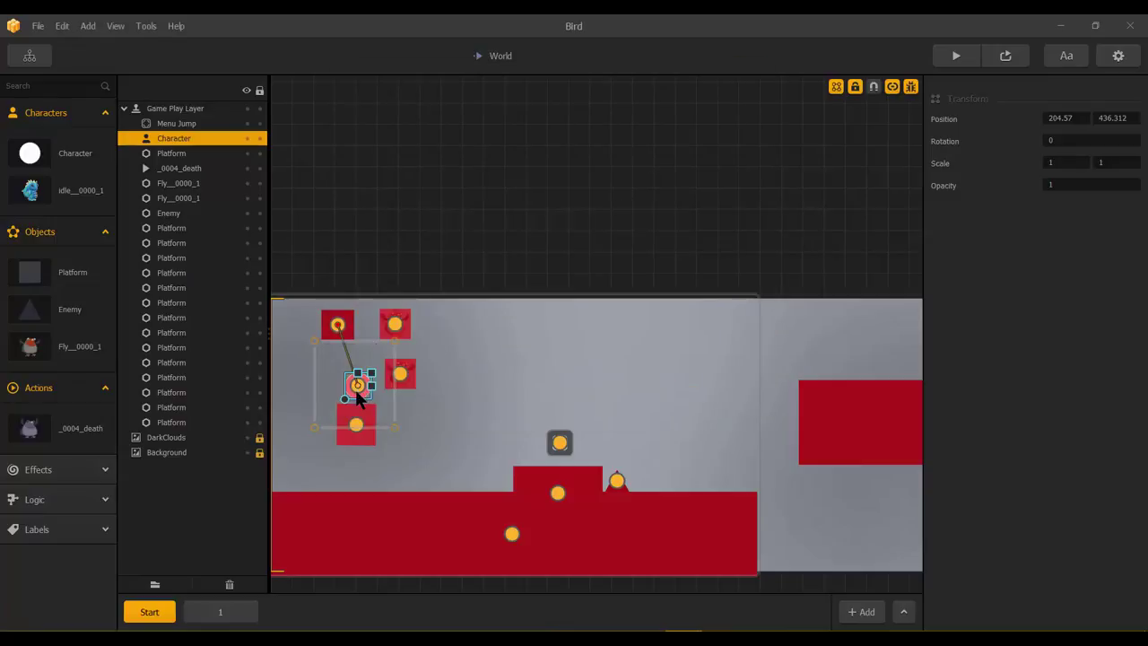
- Review the Character Gameplay Settings, then run and close a preview of the level
{"action": "left_click", "coordinate": [36, 154]}
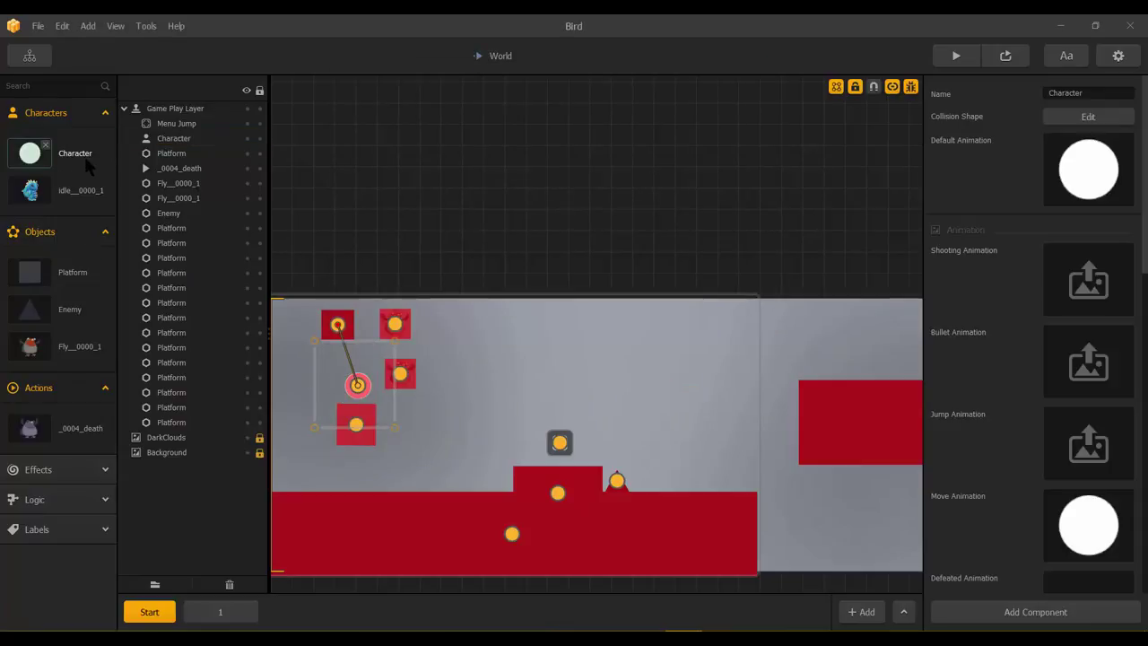
{"action": "scroll", "coordinate": [1013, 486], "scroll_direction": "down", "scroll_amount": 5}
{"action": "scroll", "coordinate": [1013, 486], "scroll_direction": "down", "scroll_amount": 5}
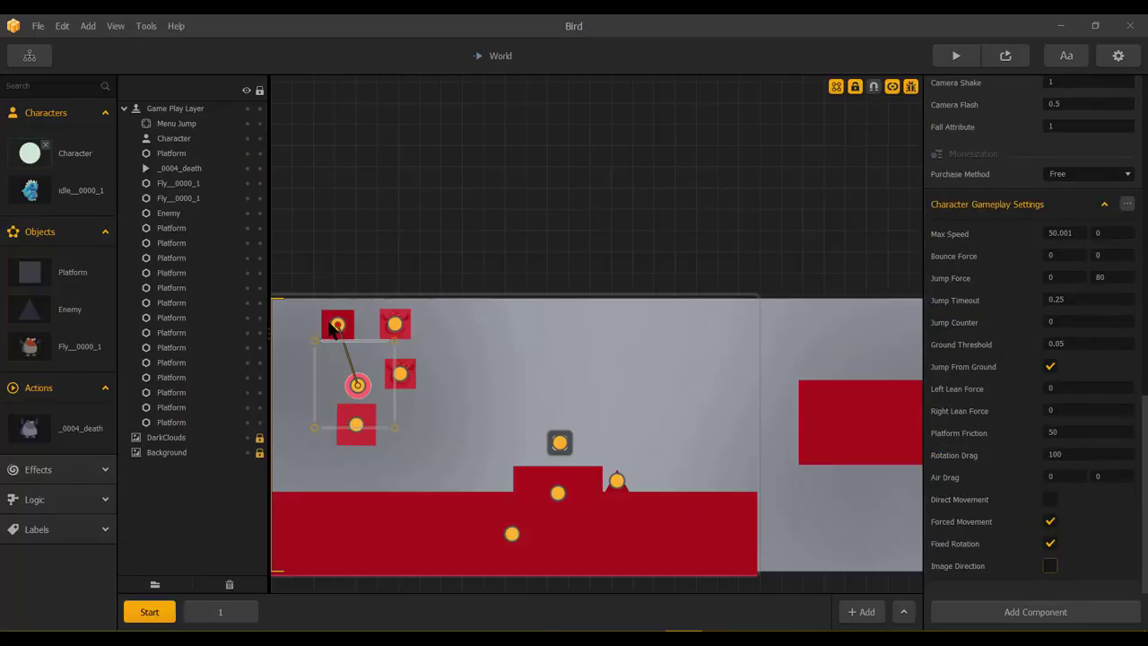
{"action": "left_click", "coordinate": [956, 56]}
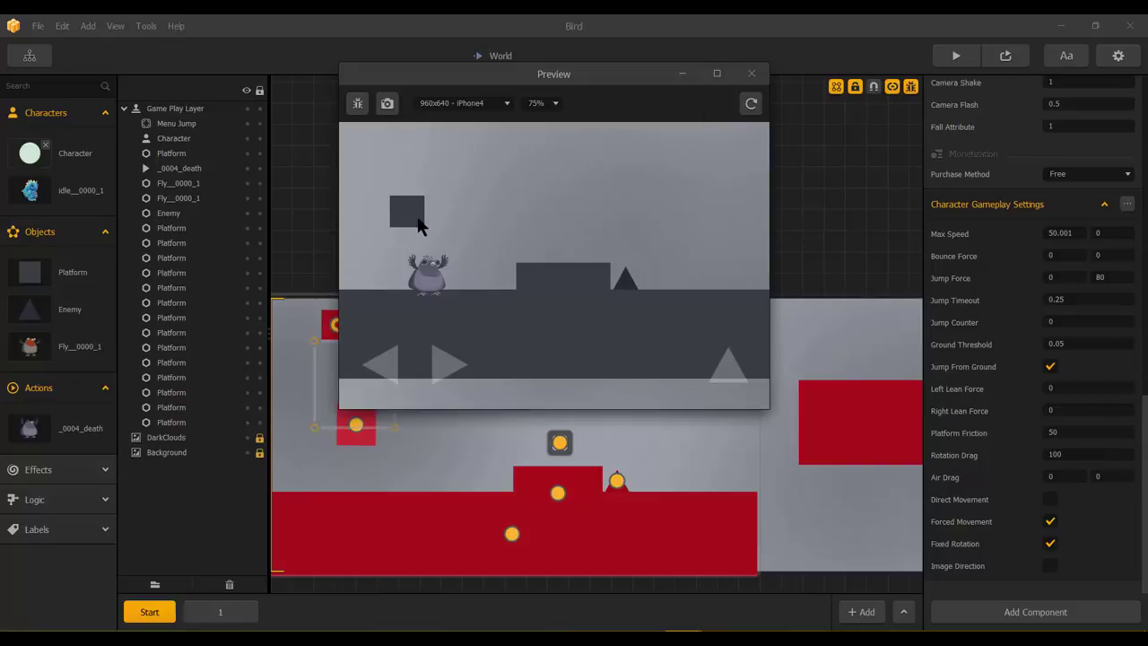
{"action": "left_click", "coordinate": [751, 75]}
- Change the top-left platform's Object Type from Fixed to Physics and preview the level
{"action": "left_click", "coordinate": [350, 330]}
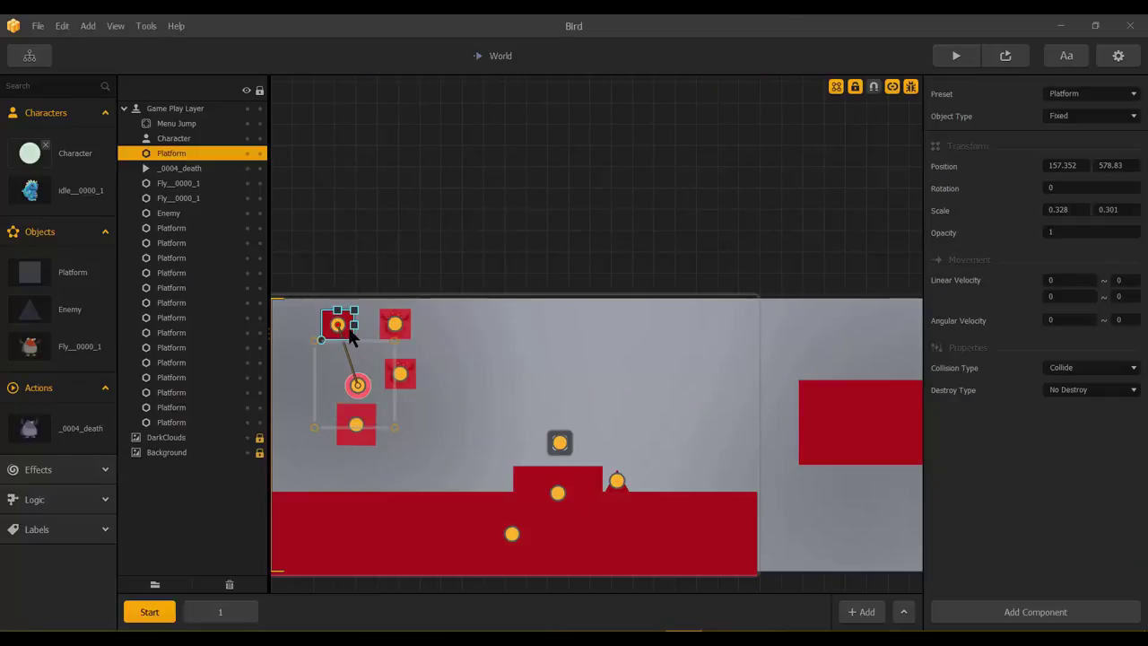
{"action": "left_click", "coordinate": [1076, 121]}
{"action": "left_click", "coordinate": [1073, 145]}
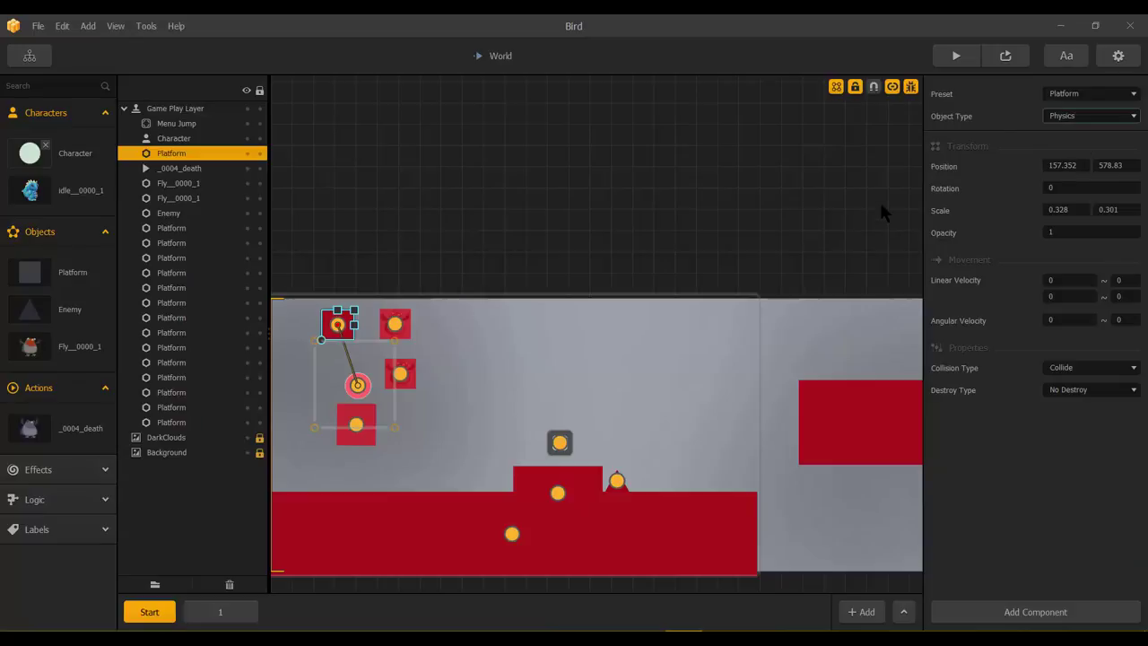
{"action": "left_click", "coordinate": [1007, 57]}
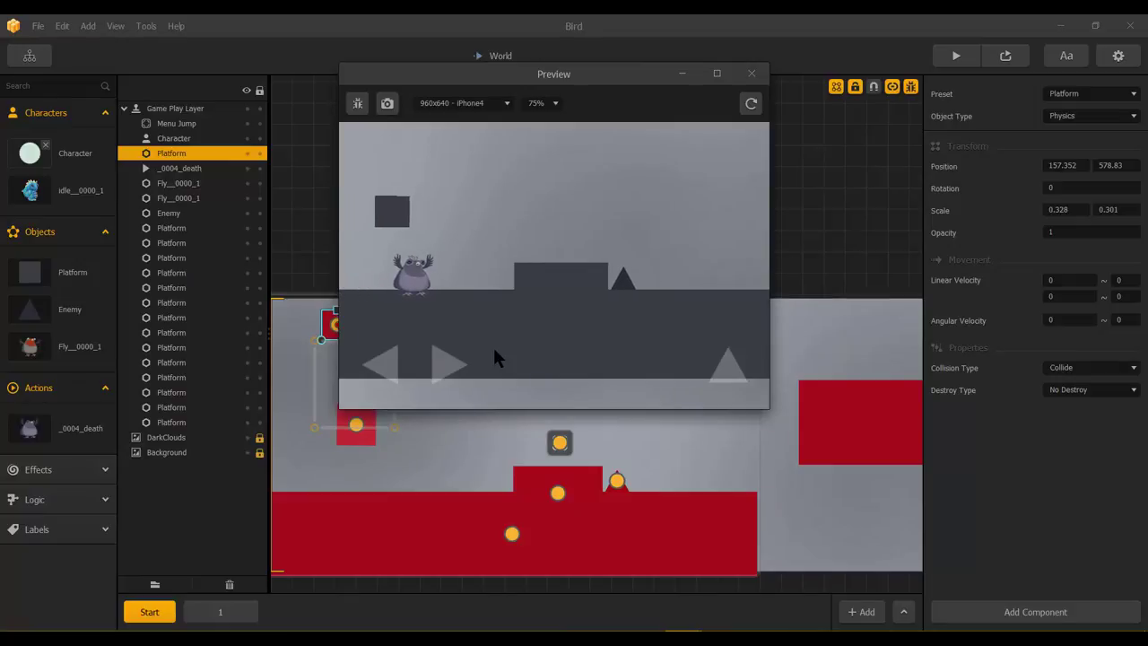
- Set the platform's Linear Velocity X to 10, then preview its movement and close the preview
{"action": "left_click", "coordinate": [752, 73]}
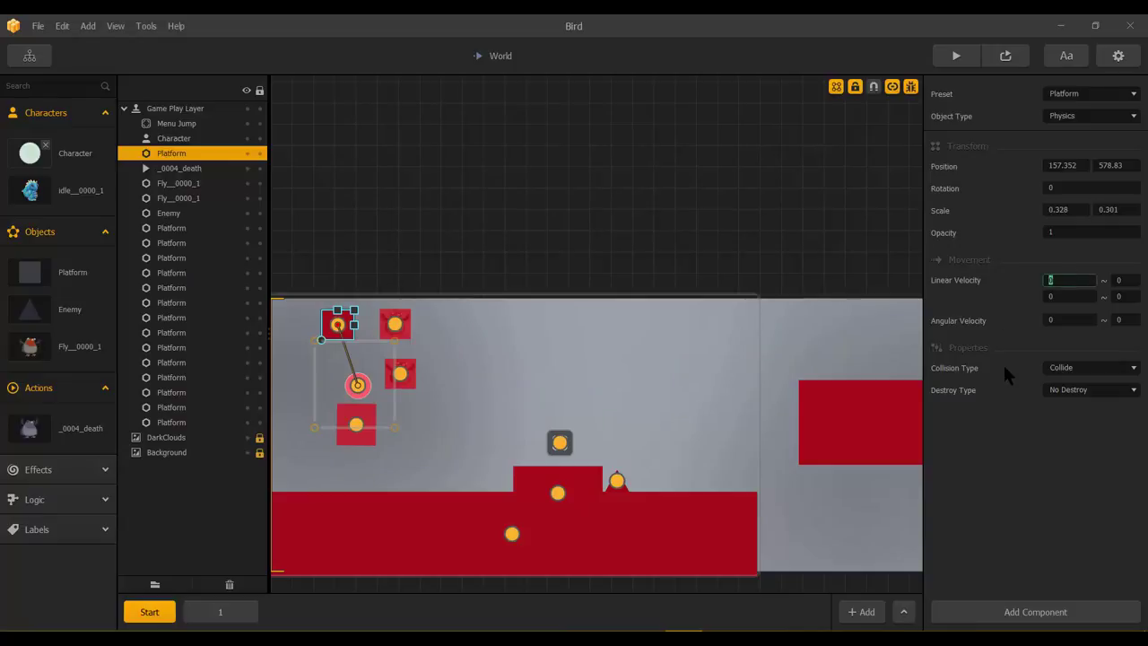
{"action": "type", "text": "10"}
{"action": "left_click", "coordinate": [1002, 54]}
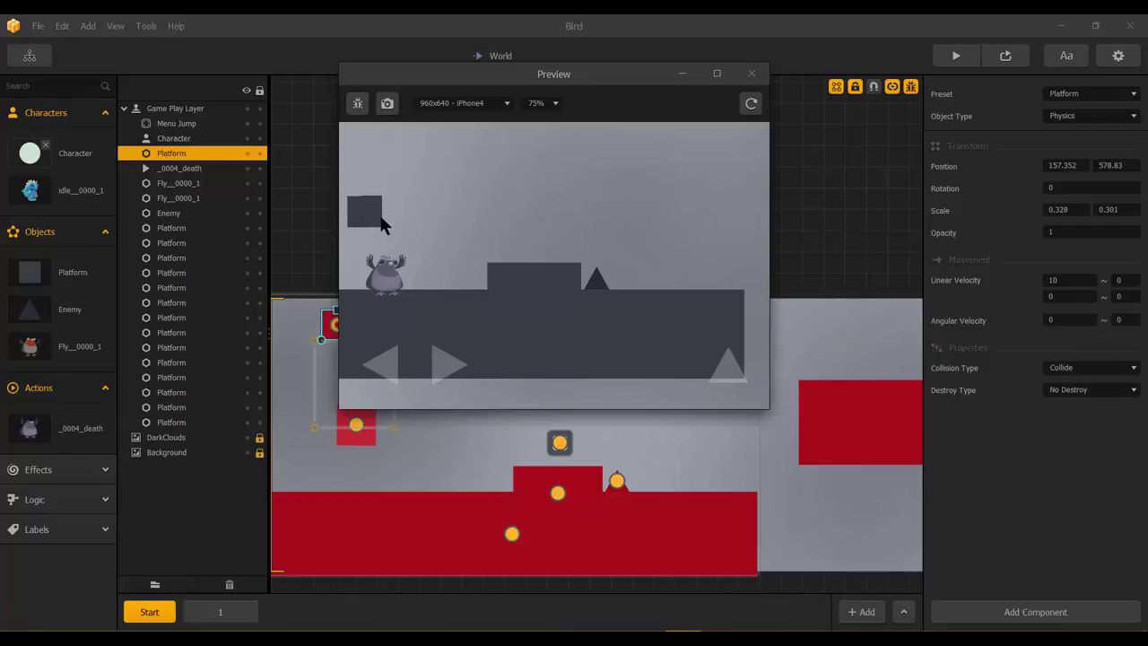
{"action": "left_click", "coordinate": [752, 74]}
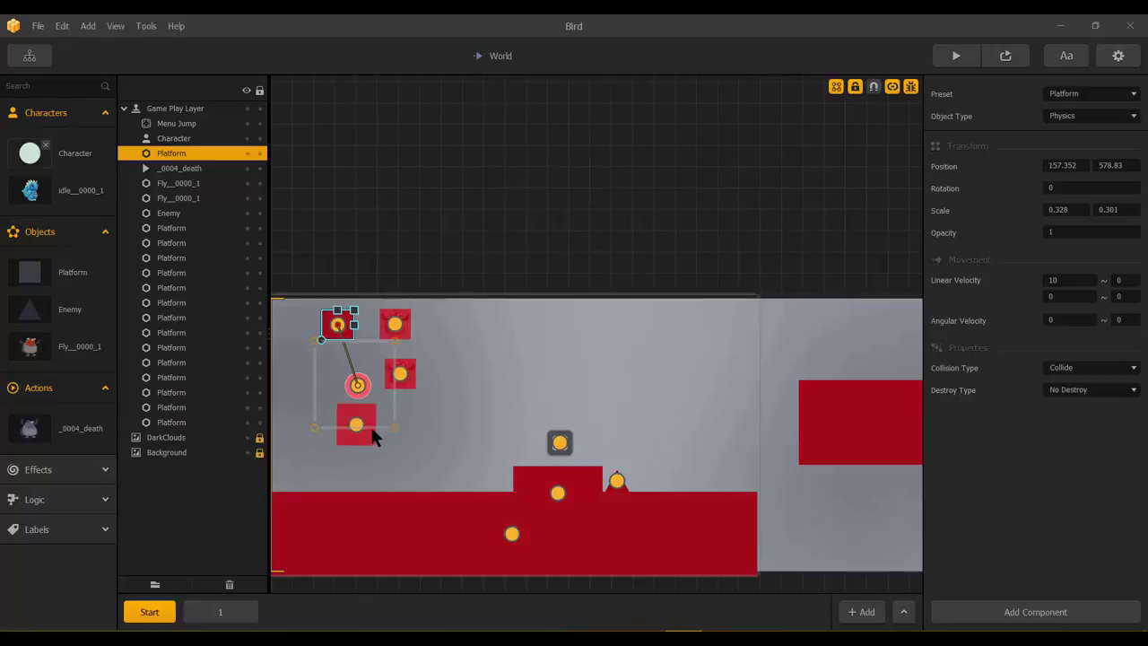
- Show the platform-to-pink-hinge joint's settings (Speed 0, Torque 200)
{"action": "left_click", "coordinate": [364, 330]}
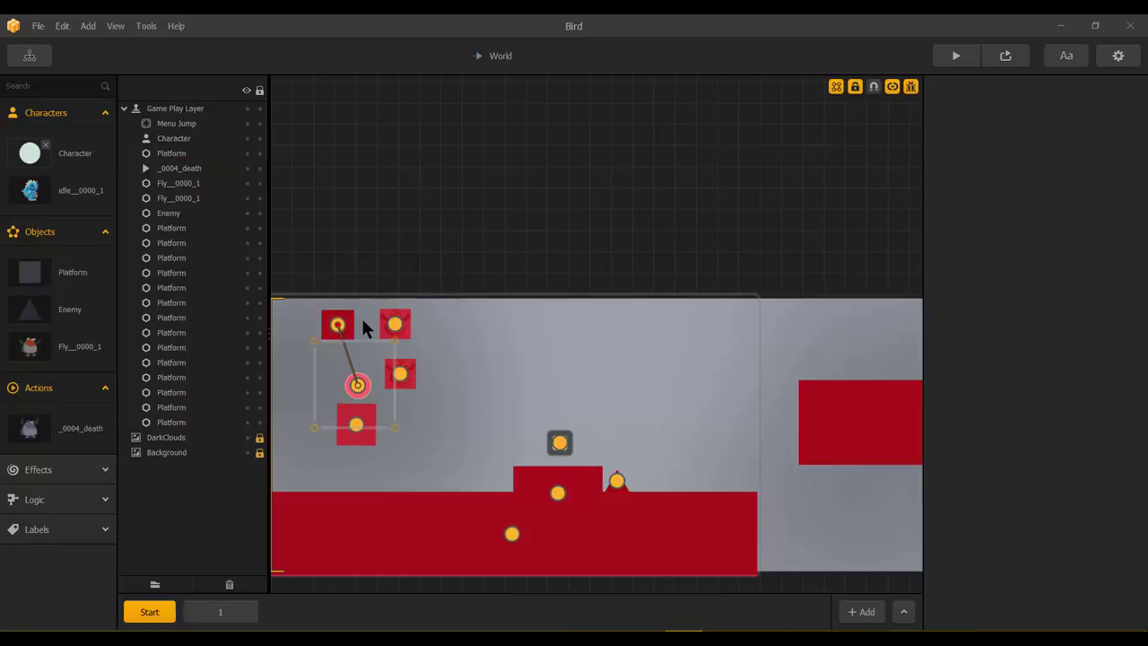
{"action": "left_click", "coordinate": [345, 345]}
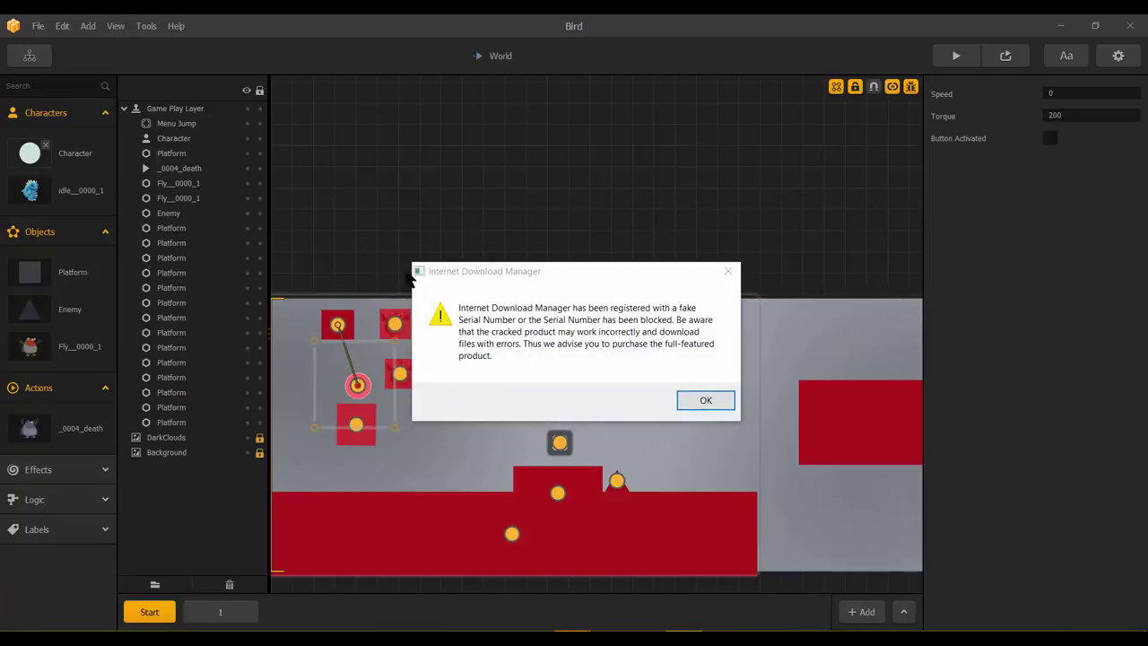
- Dismiss Internet Download Manager's fake-serial warning and its Registration dialog
{"action": "left_click", "coordinate": [723, 275]}
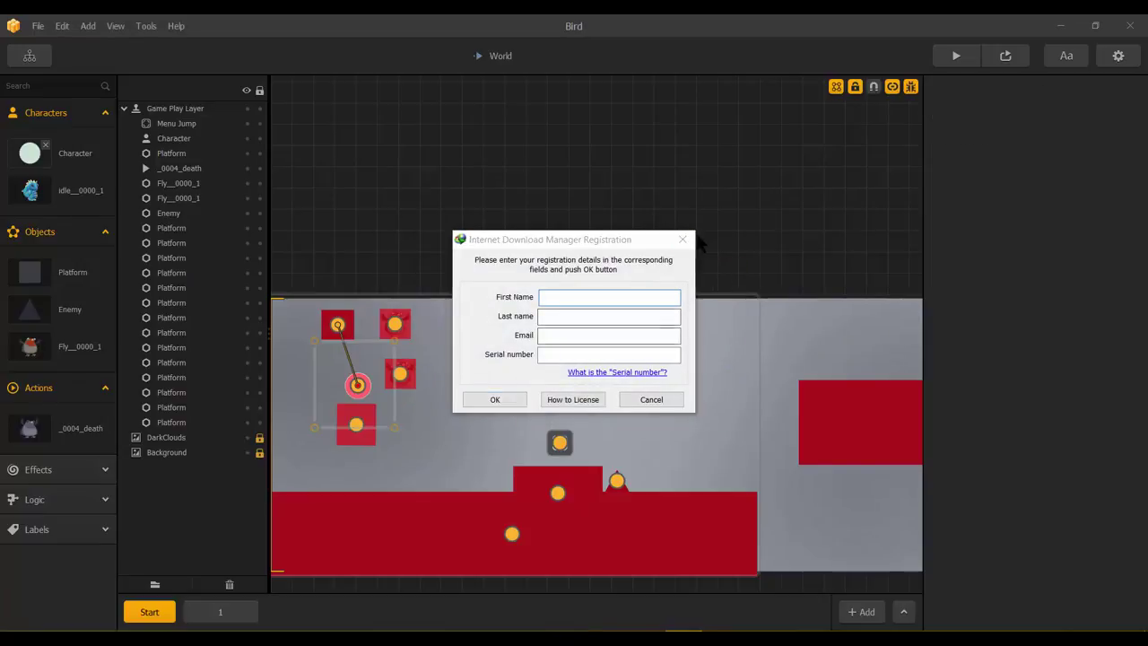
{"action": "left_click", "coordinate": [683, 239]}
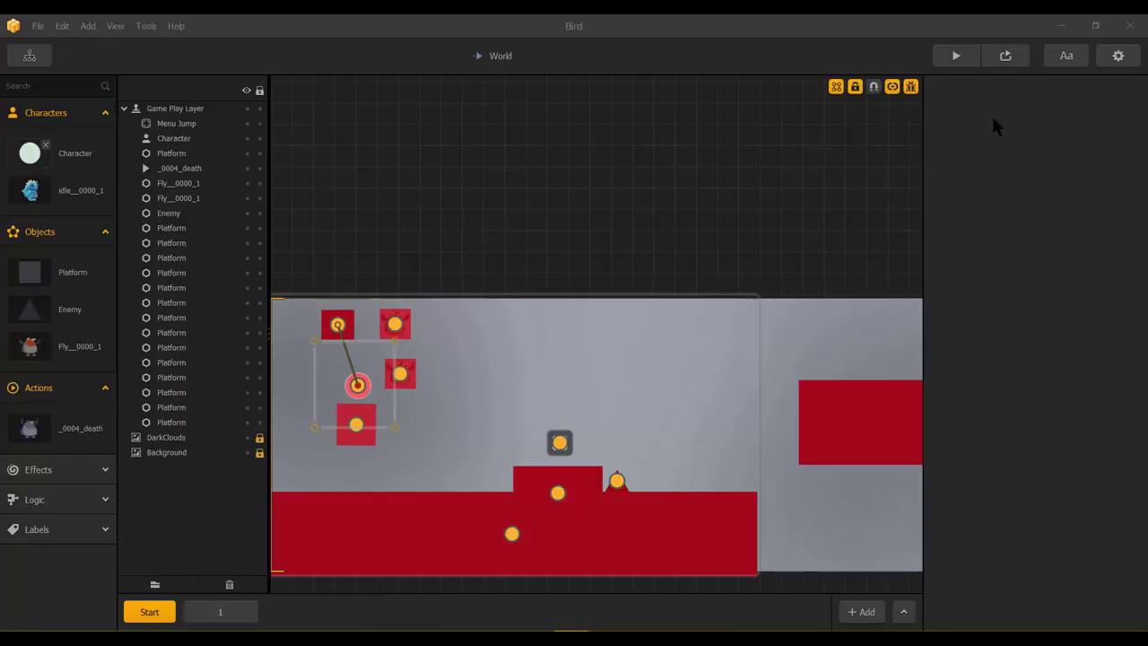
{"action": "left_click", "coordinate": [1004, 61]}
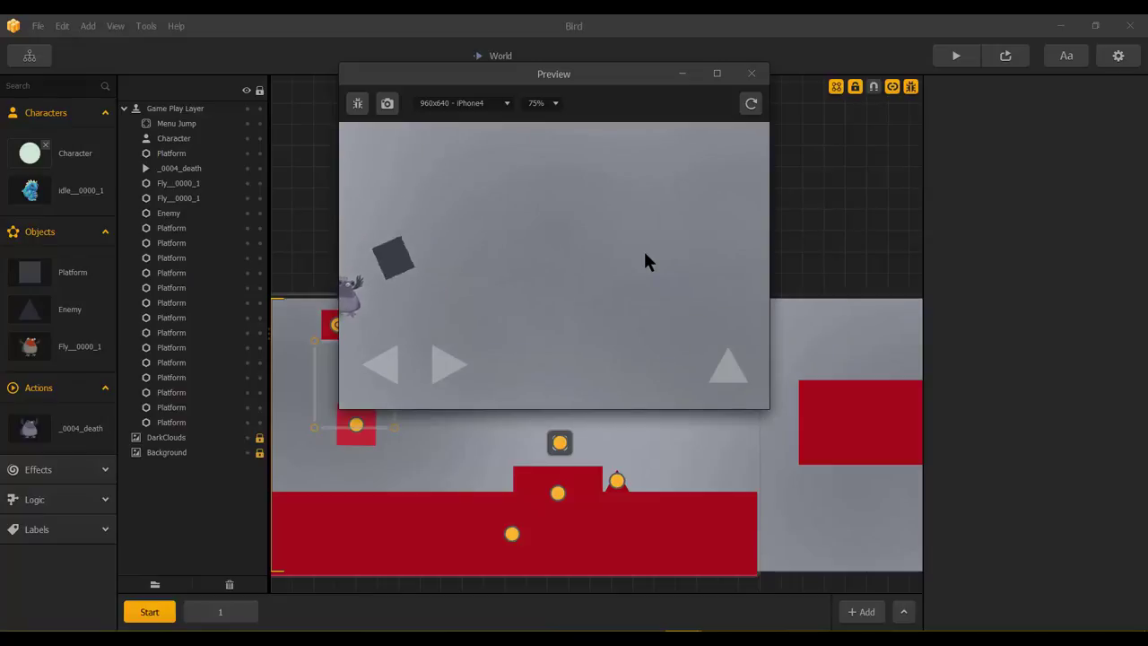
{"action": "left_click", "coordinate": [752, 74]}
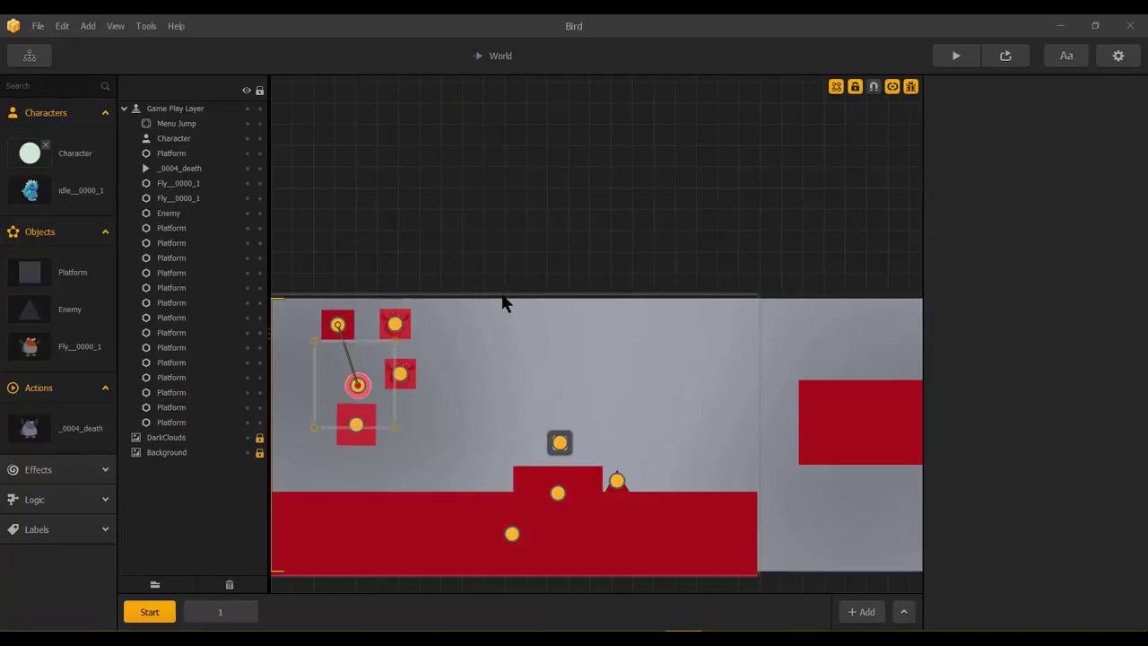
- Joint the pink hinge to a neighbouring red block, then preview the swinging platform and close it
{"action": "left_click", "coordinate": [339, 328]}
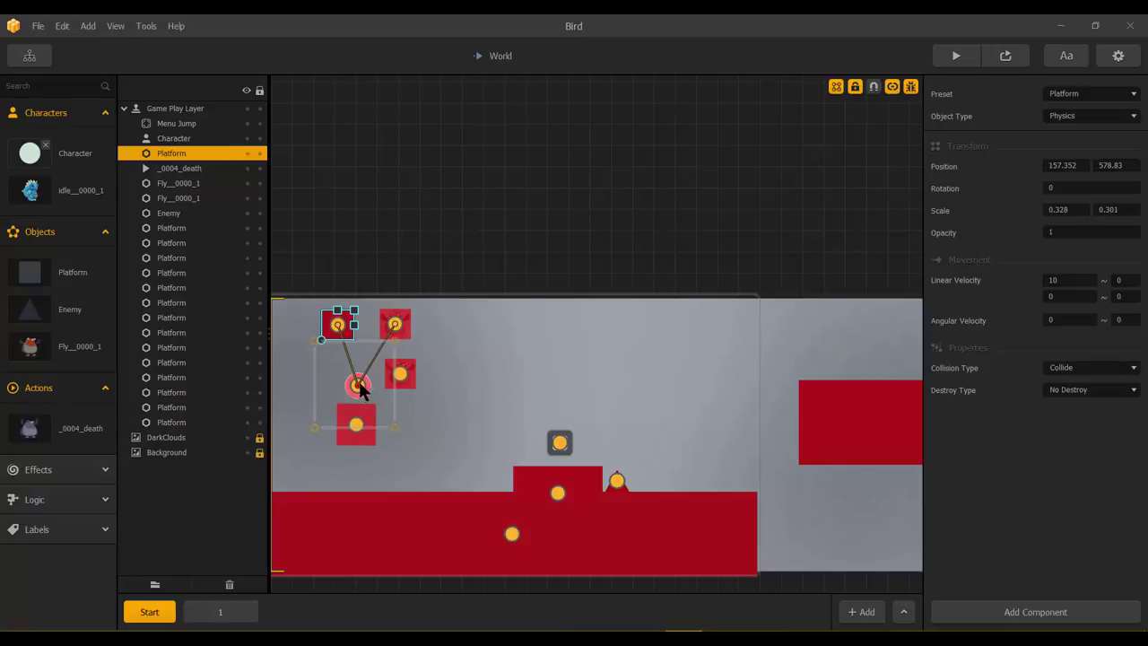
{"action": "left_click_drag", "start_coordinate": [357, 385], "coordinate": [400, 374]}
{"action": "left_click", "coordinate": [1004, 59]}
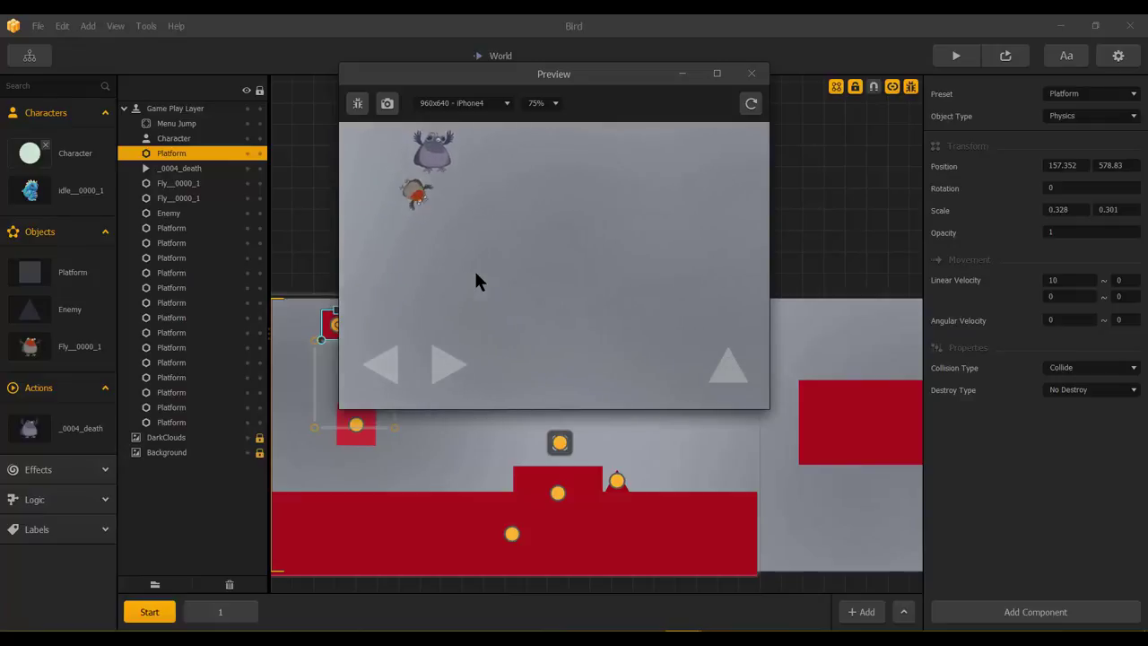
{"action": "left_click", "coordinate": [759, 79]}
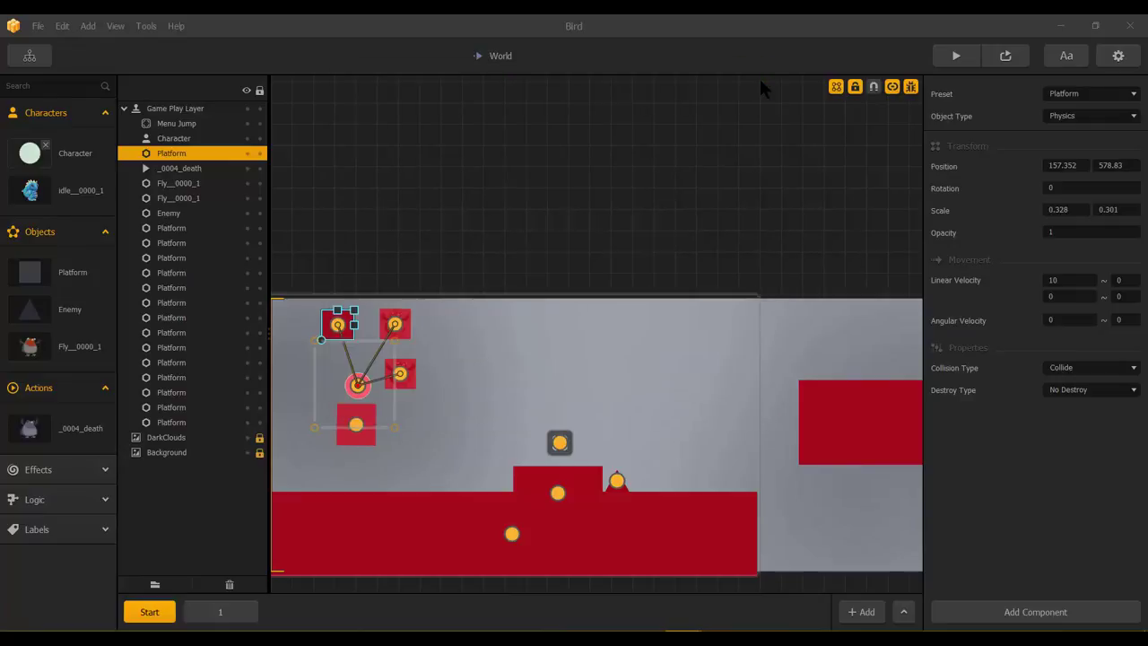